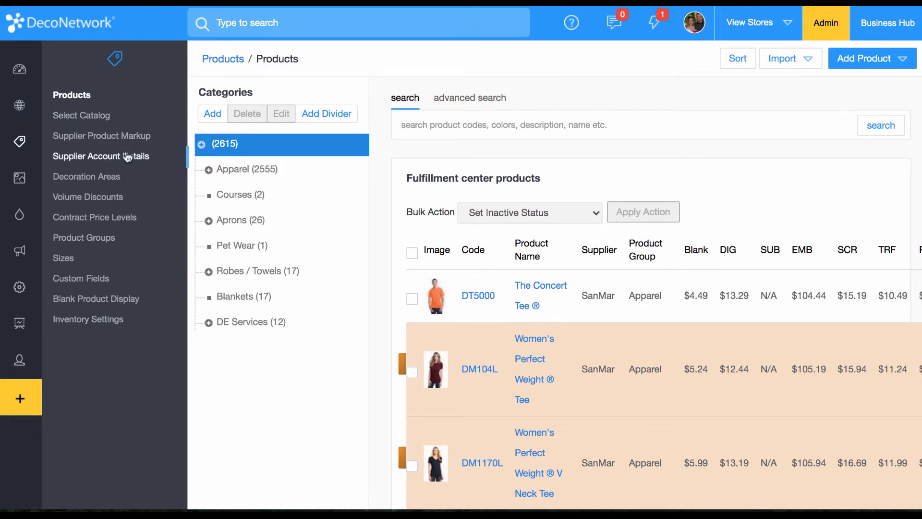
Try deselecting all SanMar brands in the supplier catalog's brand selection, leaving without applying the change.
{"action": "left_click", "coordinate": [109, 117]}
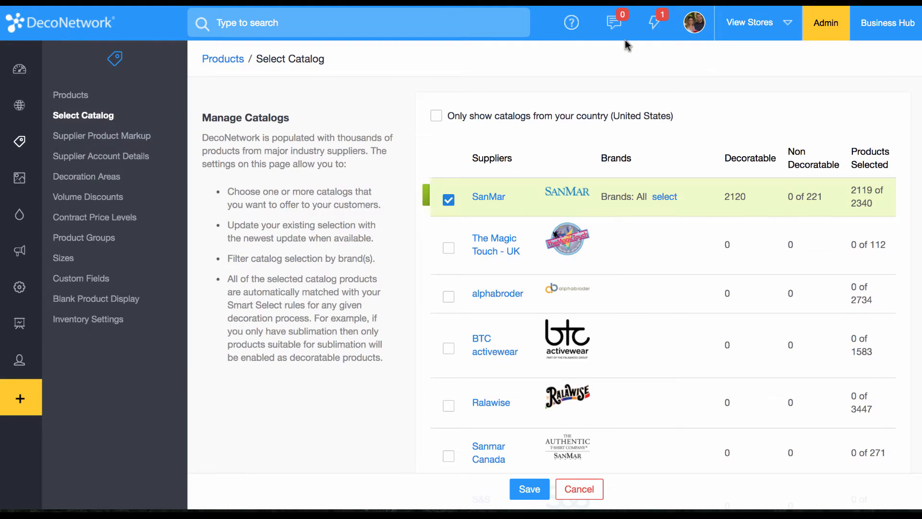
{"action": "left_click", "coordinate": [673, 197]}
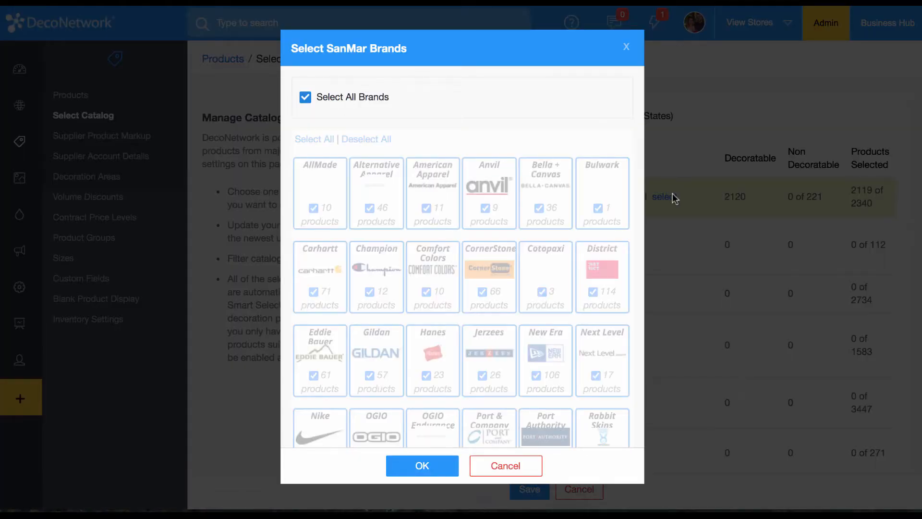
{"action": "left_click", "coordinate": [352, 100]}
{"action": "left_click", "coordinate": [369, 140]}
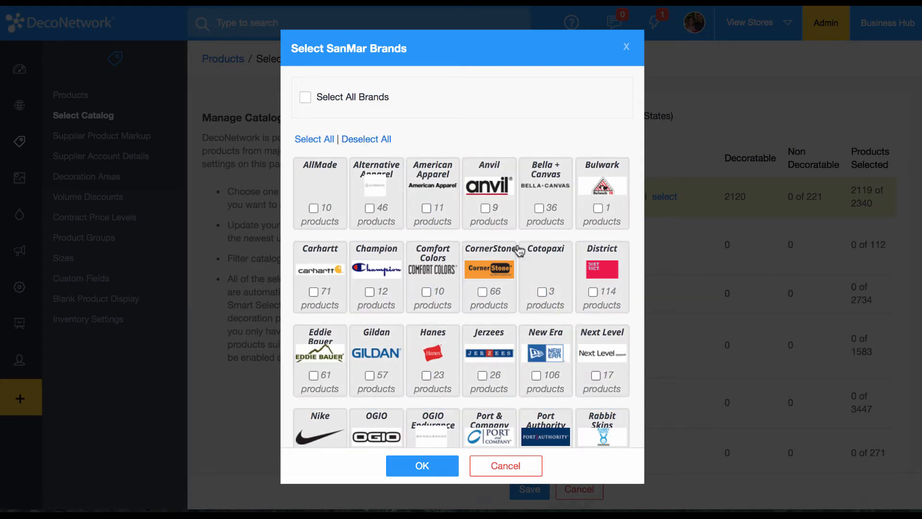
{"action": "left_click", "coordinate": [521, 462]}
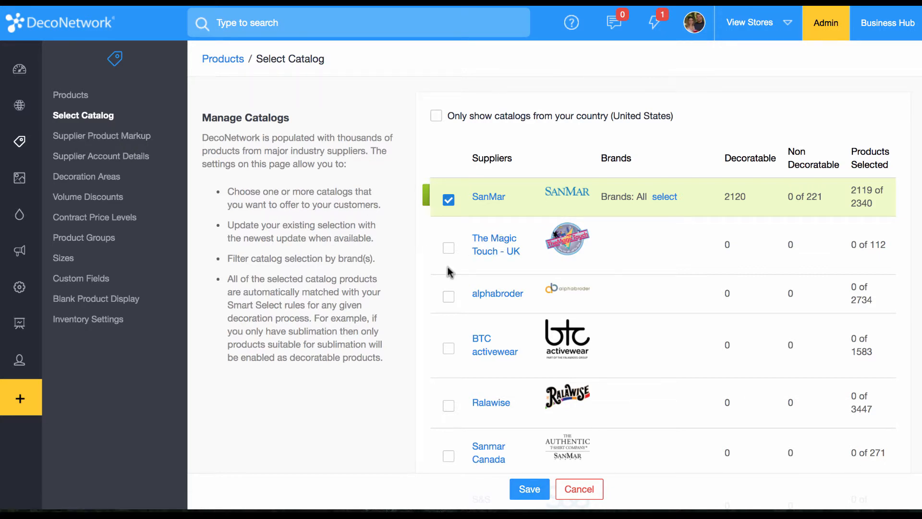
Switch the retail supplier product markup to tiered and add tiers starting at $5.00, $10.00 and $15.00.
{"action": "left_click", "coordinate": [134, 139]}
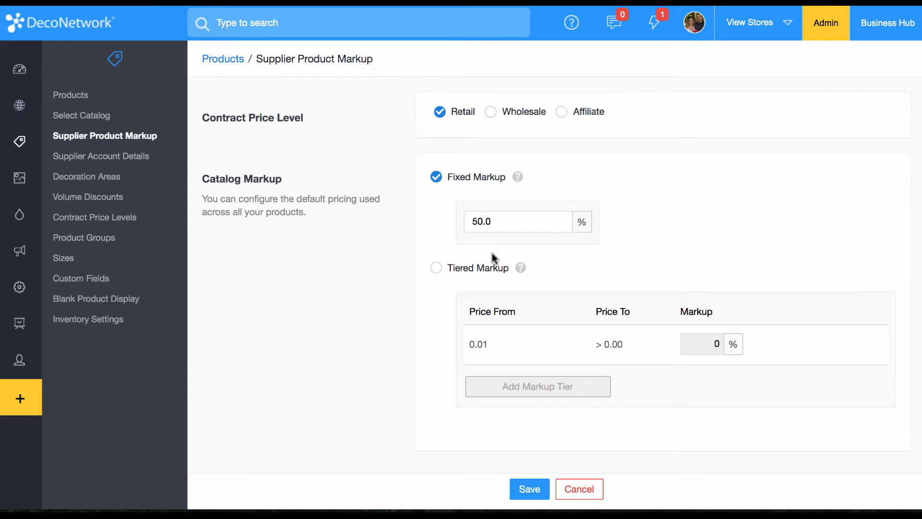
{"action": "left_click", "coordinate": [481, 269]}
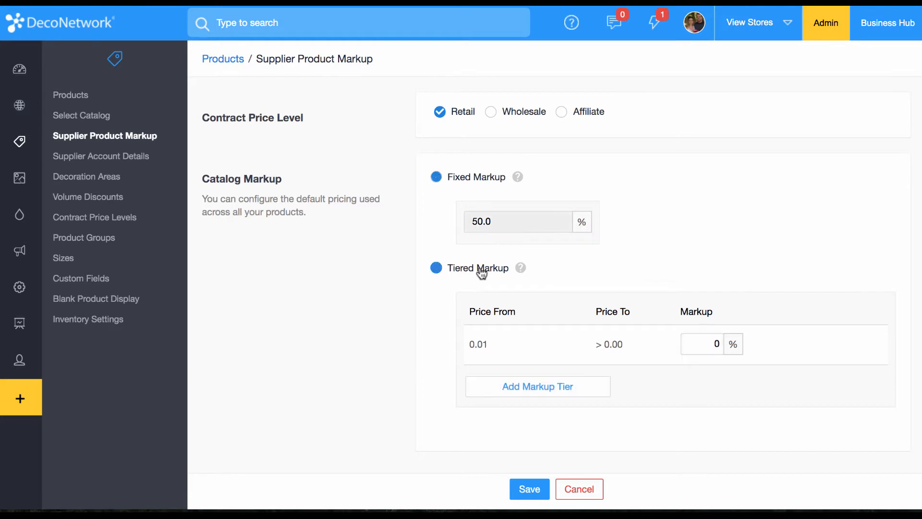
{"action": "left_click", "coordinate": [544, 386]}
{"action": "left_click", "coordinate": [545, 425]}
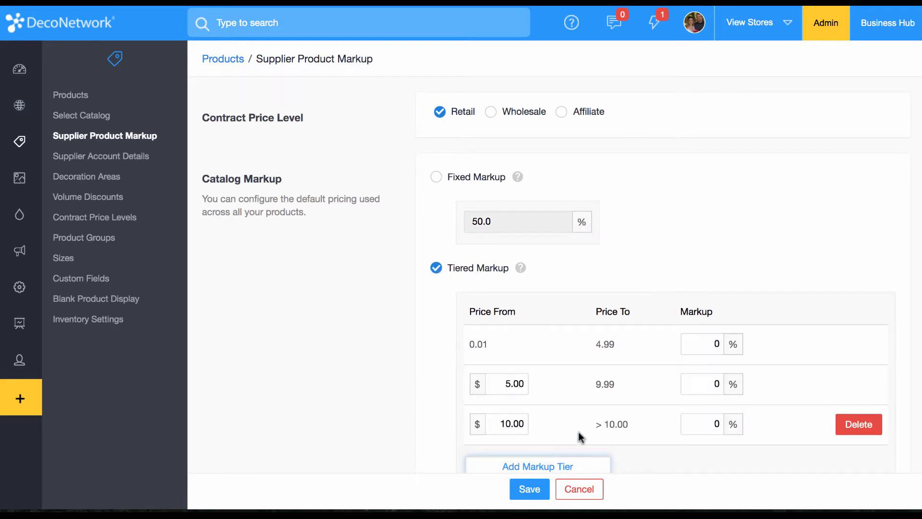
{"action": "left_click", "coordinate": [550, 460]}
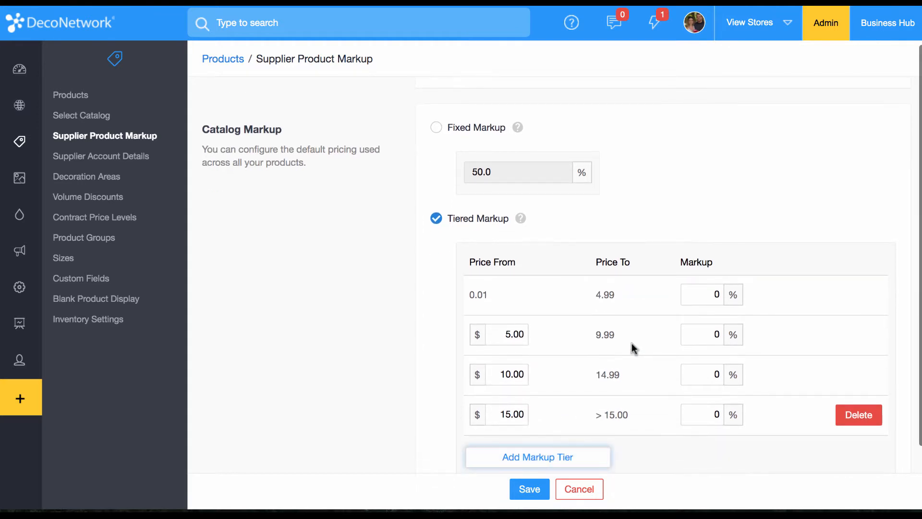
Set the markups of the four price tiers to 50, 45, 40 and 35 percent, from lowest to highest price.
{"action": "left_click", "coordinate": [687, 294]}
{"action": "type", "text": "5"}
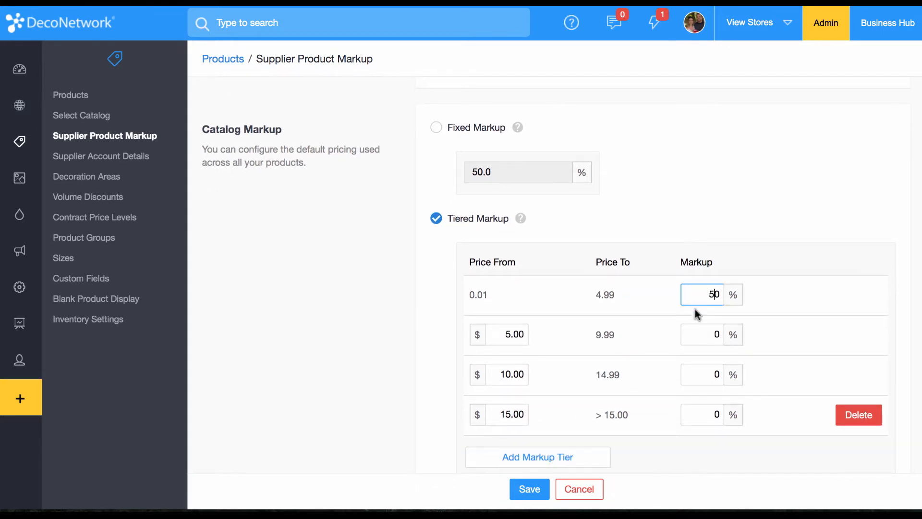
{"action": "left_click", "coordinate": [704, 331]}
{"action": "type", "text": "45"}
{"action": "left_click", "coordinate": [716, 371]}
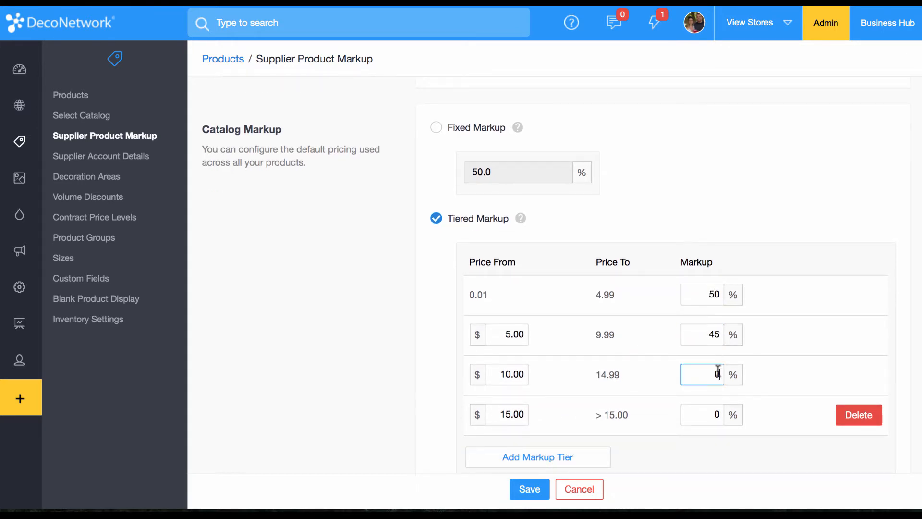
{"action": "type", "text": "4"}
{"action": "left_click", "coordinate": [705, 409]}
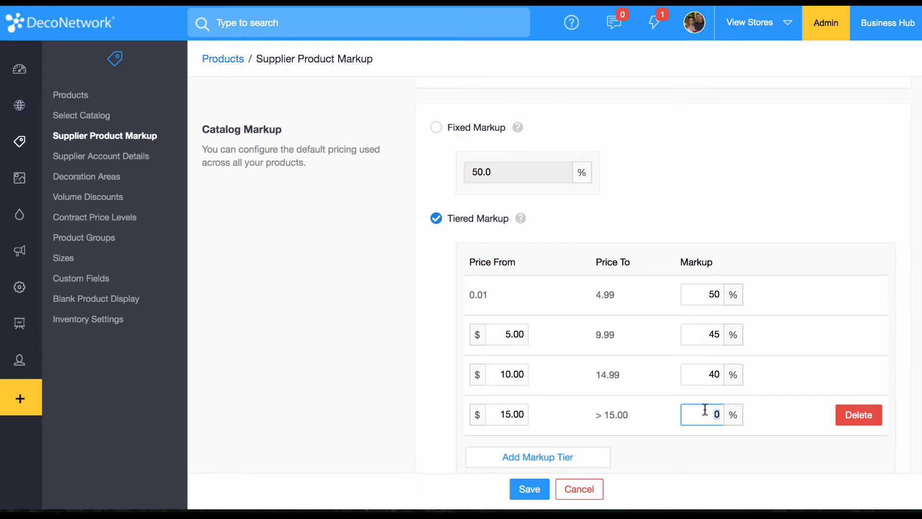
{"action": "type", "text": "35"}
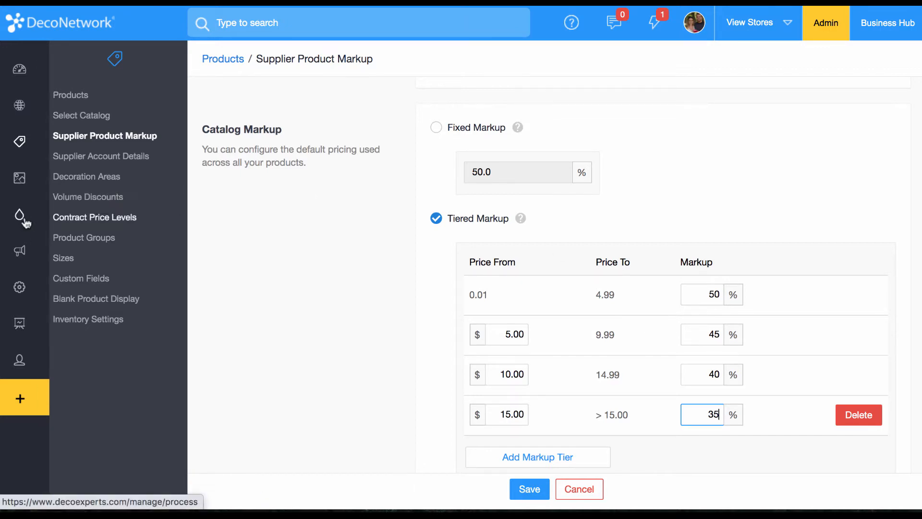
Keep Case as the price to use in SanMar's supplier account details and examine its tax, shipping and live ordering settings.
{"action": "mouse_move", "coordinate": [45, 220]}
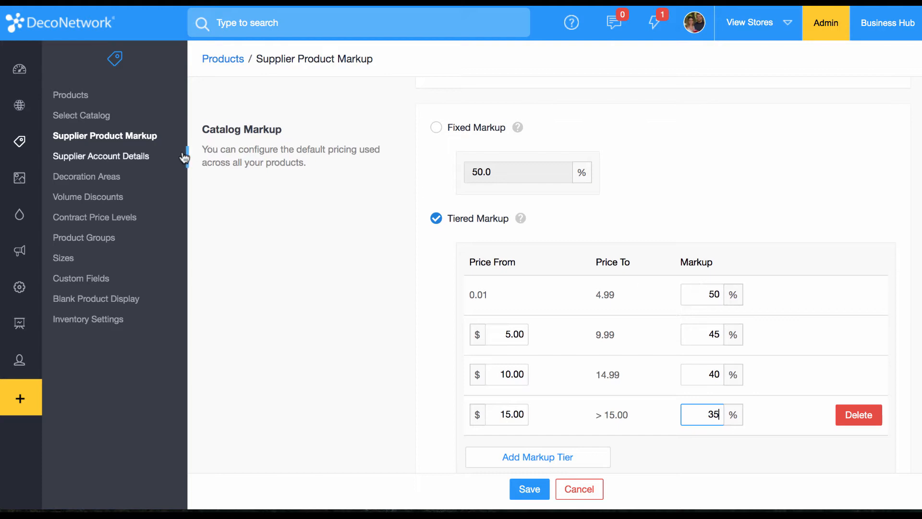
{"action": "left_click", "coordinate": [140, 157]}
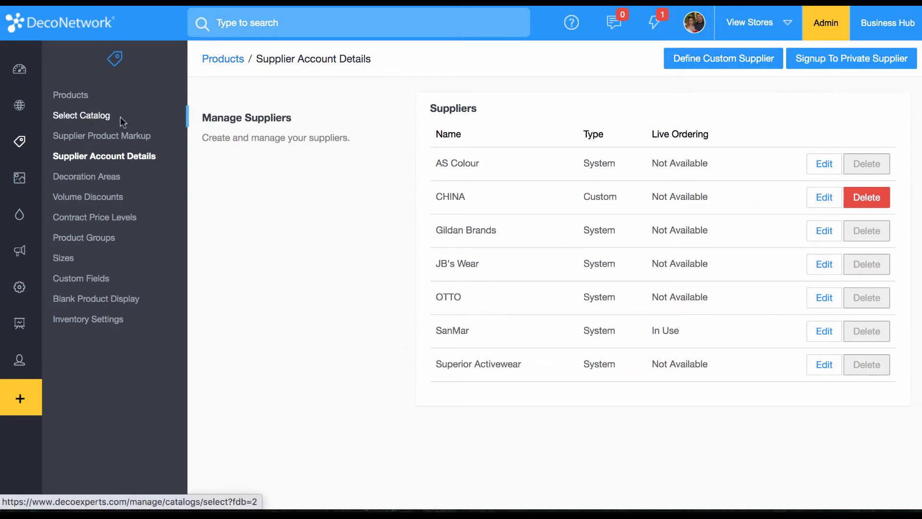
{"action": "left_click", "coordinate": [826, 336]}
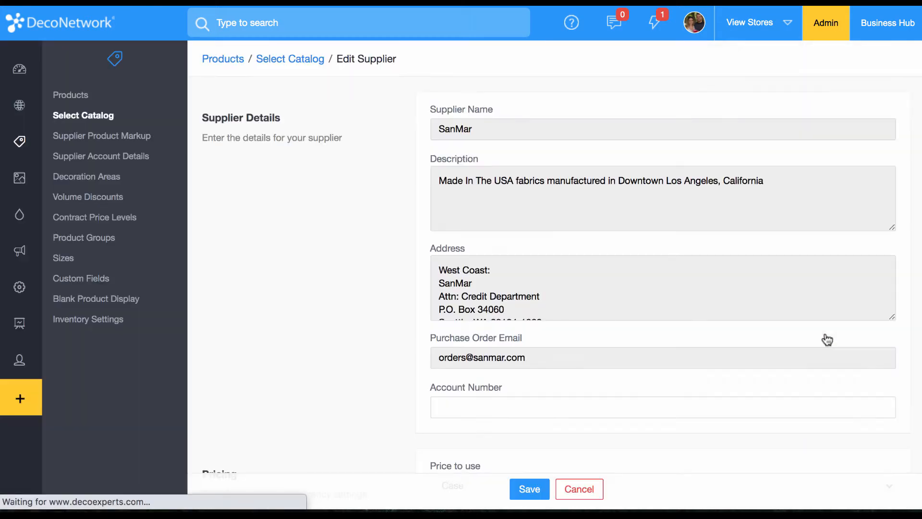
{"action": "scroll", "coordinate": [827, 340], "scroll_direction": "down", "scroll_amount": 3}
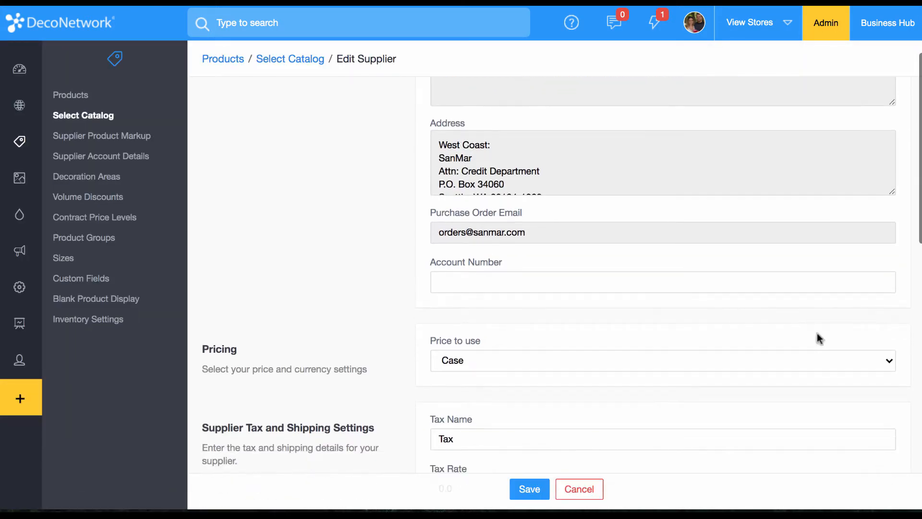
{"action": "left_click", "coordinate": [607, 356]}
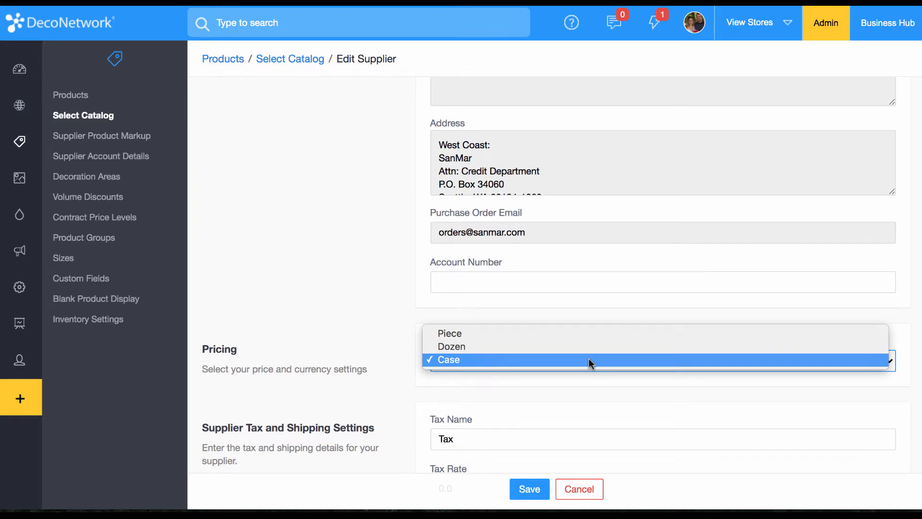
{"action": "left_click", "coordinate": [589, 359]}
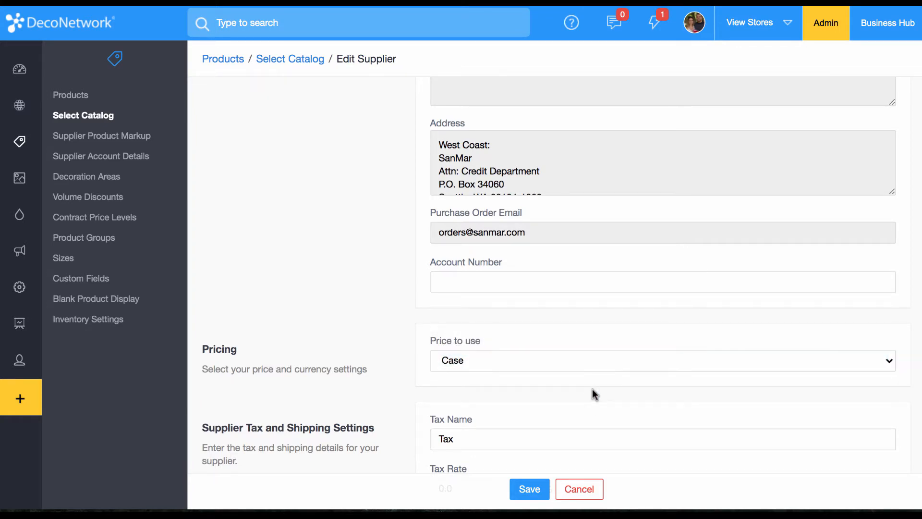
{"action": "scroll", "coordinate": [593, 390], "scroll_direction": "down", "scroll_amount": 8}
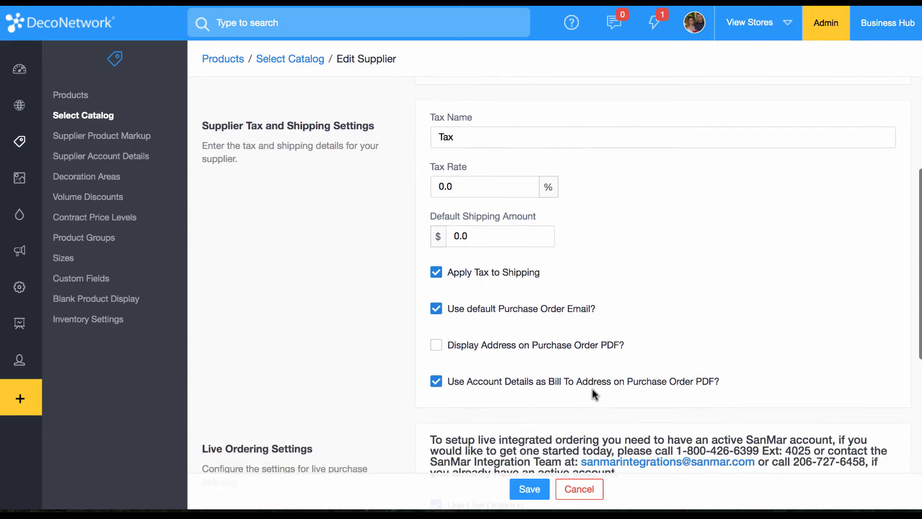
{"action": "scroll", "coordinate": [459, 321], "scroll_direction": "down", "scroll_amount": 2}
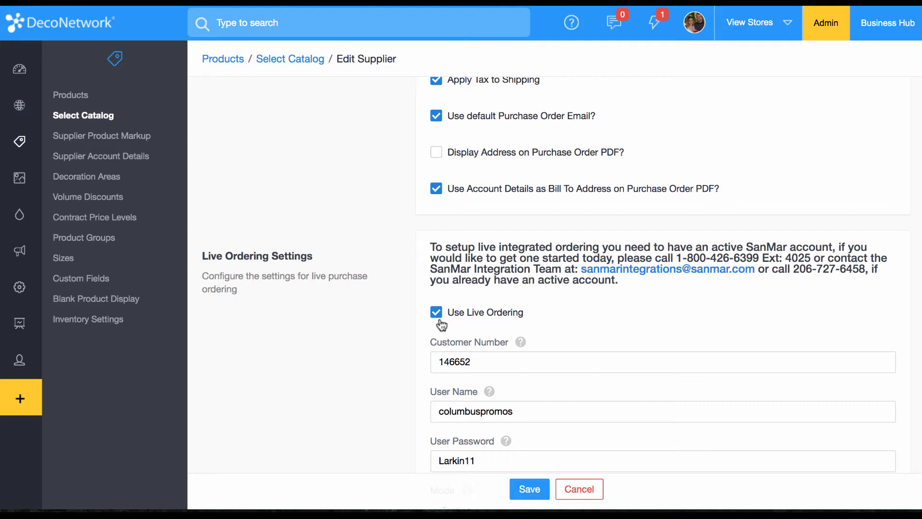
Open the Adult Tops decoration areas for editing and enable Left Sleeve (Short) and Right Sleeve (Short).
{"action": "left_click", "coordinate": [92, 179]}
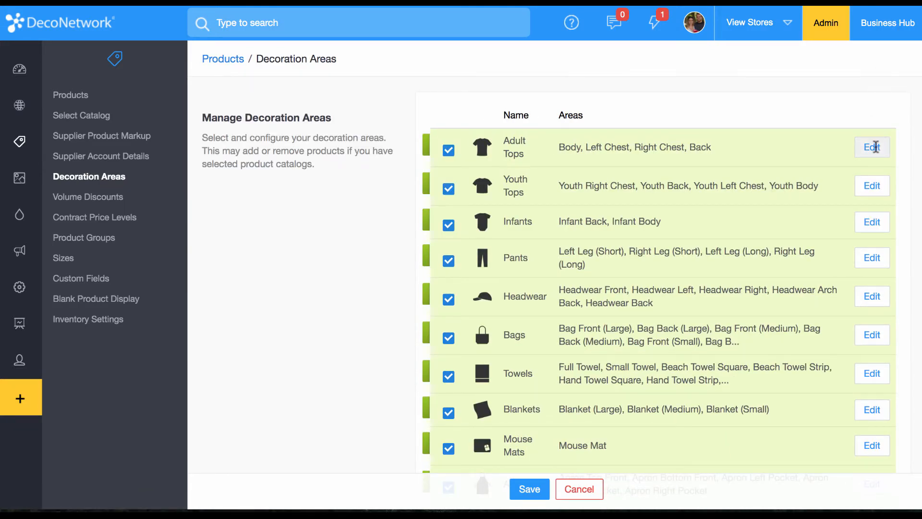
{"action": "left_click", "coordinate": [875, 147]}
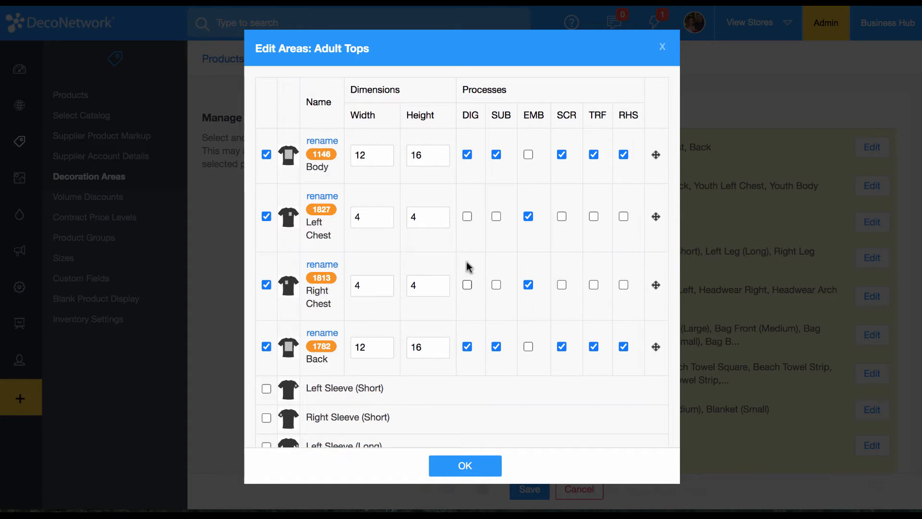
{"action": "scroll", "coordinate": [406, 337], "scroll_direction": "down", "scroll_amount": 3}
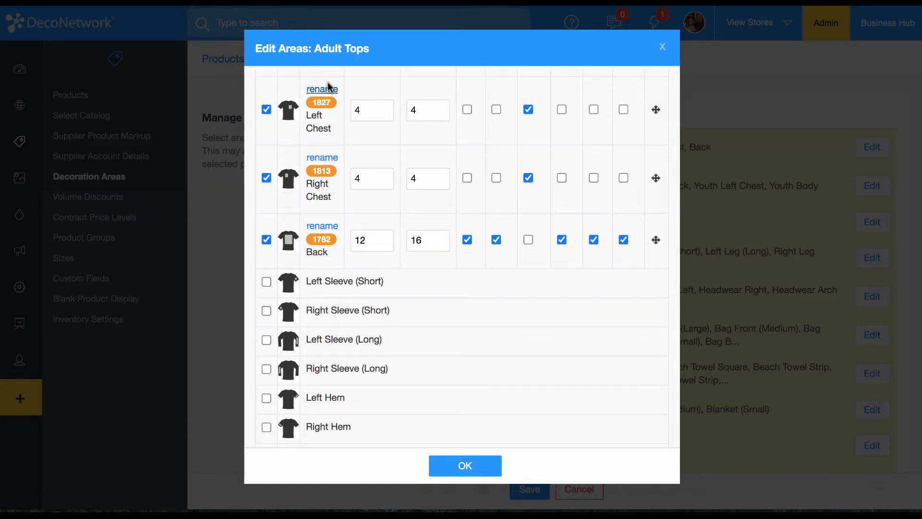
{"action": "left_click", "coordinate": [266, 283]}
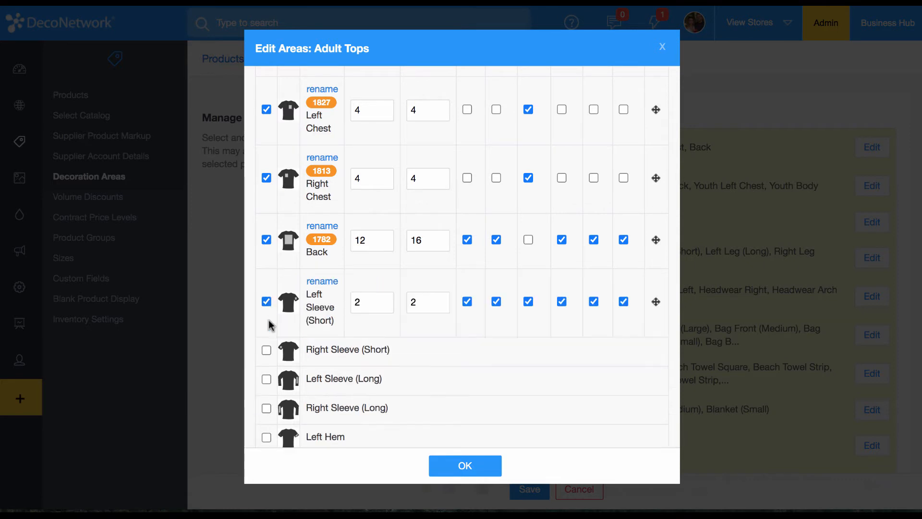
{"action": "left_click", "coordinate": [267, 350]}
Set both the left and right short sleeve areas to a width of 3 and a height of 3.
{"action": "scroll", "coordinate": [267, 352], "scroll_direction": "down", "scroll_amount": 2}
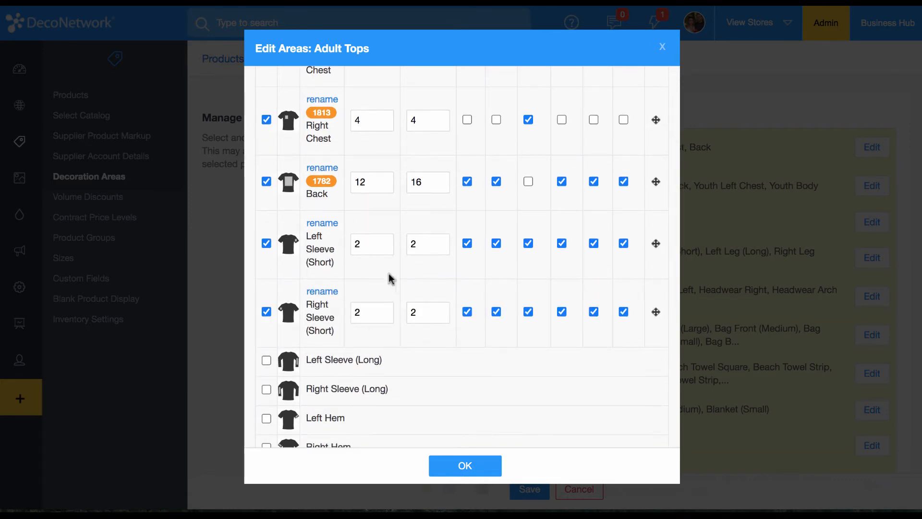
{"action": "left_click", "coordinate": [377, 245]}
{"action": "key", "text": "BackSpace"}
{"action": "type", "text": "3"}
{"action": "left_click", "coordinate": [436, 245]}
{"action": "key", "text": "BackSpace"}
{"action": "type", "text": "3"}
{"action": "left_click", "coordinate": [426, 313]}
{"action": "key", "text": "BackSpace"}
{"action": "type", "text": "3"}
{"action": "double_click", "coordinate": [366, 317]}
{"action": "type", "text": "3"}
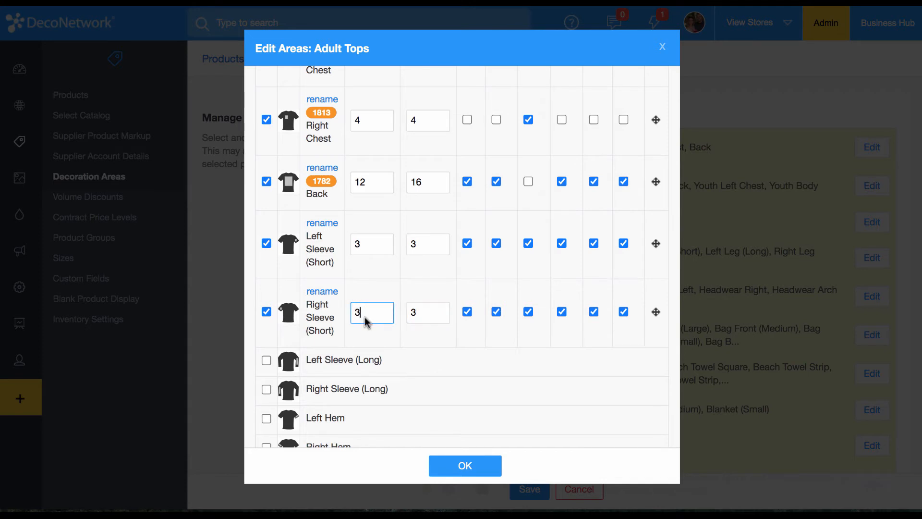
Enable Left Sleeve (Long) and Right Sleeve (Long) and set each to a width of 3 and a height of 16.
{"action": "left_click", "coordinate": [267, 360]}
{"action": "scroll", "coordinate": [267, 399], "scroll_direction": "down", "scroll_amount": 1}
{"action": "left_click", "coordinate": [267, 395]}
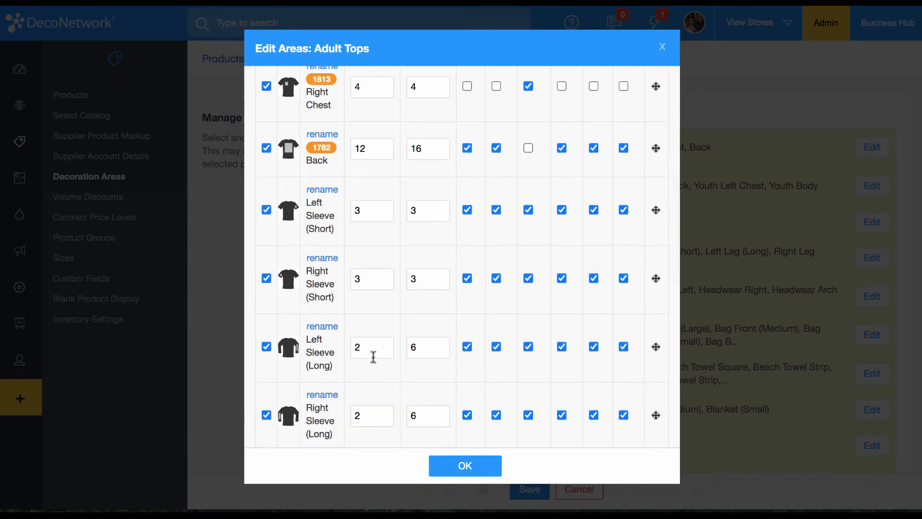
{"action": "double_click", "coordinate": [373, 346]}
{"action": "type", "text": "3"}
{"action": "left_click", "coordinate": [409, 347]}
{"action": "type", "text": "1"}
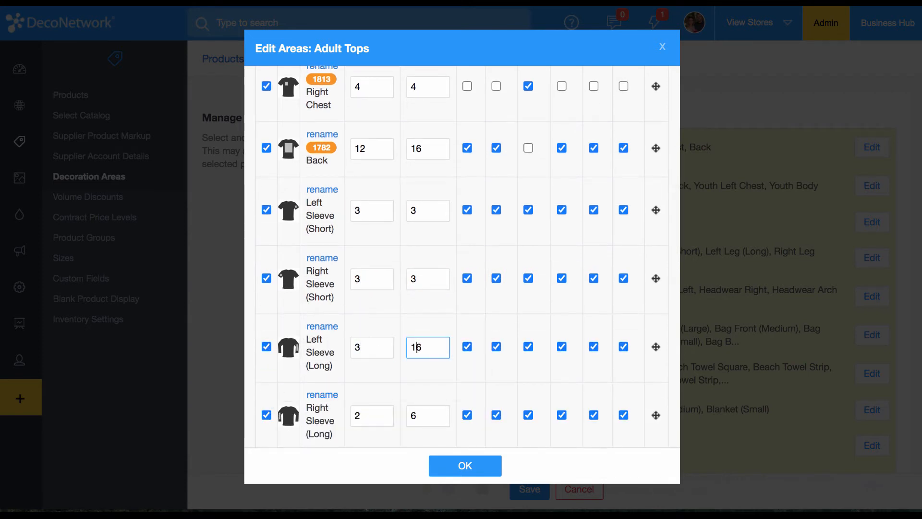
{"action": "double_click", "coordinate": [378, 415]}
{"action": "type", "text": "3"}
{"action": "left_click", "coordinate": [413, 415]}
{"action": "type", "text": "1"}
Enable the Split Body Top area for Adult Tops and set its height to 12.
{"action": "scroll", "coordinate": [298, 278], "scroll_direction": "down", "scroll_amount": 5}
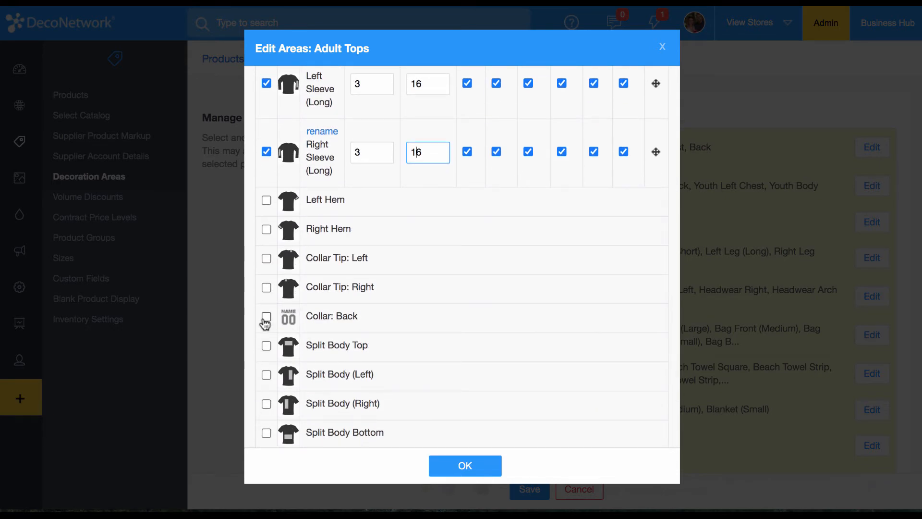
{"action": "left_click", "coordinate": [267, 345]}
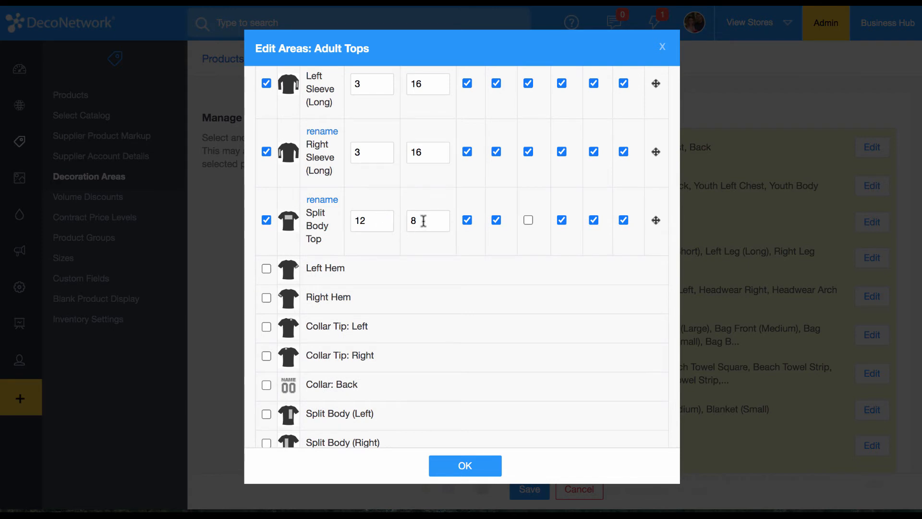
{"action": "double_click", "coordinate": [422, 220]}
{"action": "type", "text": "12"}
Enable the Collar: Back area and set its width to 4 and its height to 2.
{"action": "left_click", "coordinate": [267, 386]}
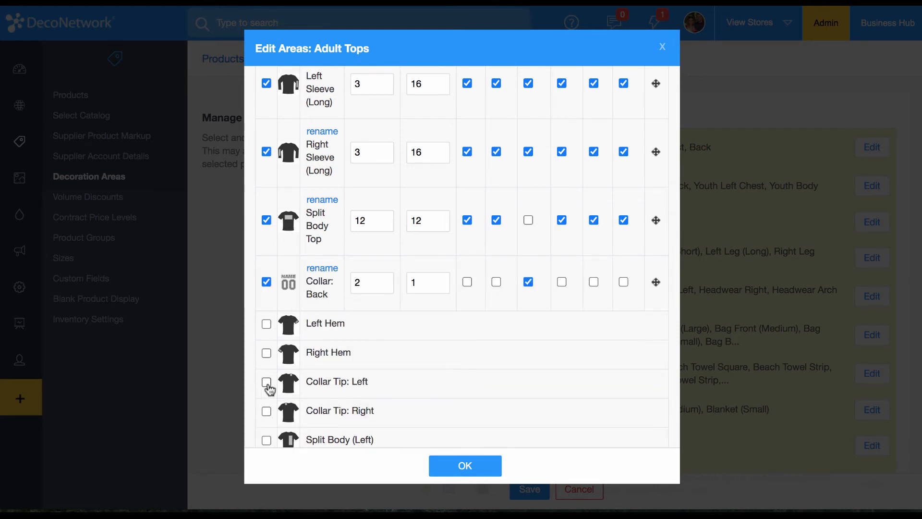
{"action": "double_click", "coordinate": [375, 289]}
{"action": "type", "text": "4"}
{"action": "double_click", "coordinate": [426, 282]}
{"action": "type", "text": "2"}
Review and accept the edited Adult Tops areas, and save the decoration area settings.
{"action": "mouse_move", "coordinate": [507, 510]}
{"action": "scroll", "coordinate": [370, 170], "scroll_direction": "up", "scroll_amount": 10}
{"action": "scroll", "coordinate": [370, 170], "scroll_direction": "down", "scroll_amount": 7}
{"action": "scroll", "coordinate": [369, 170], "scroll_direction": "down", "scroll_amount": 2}
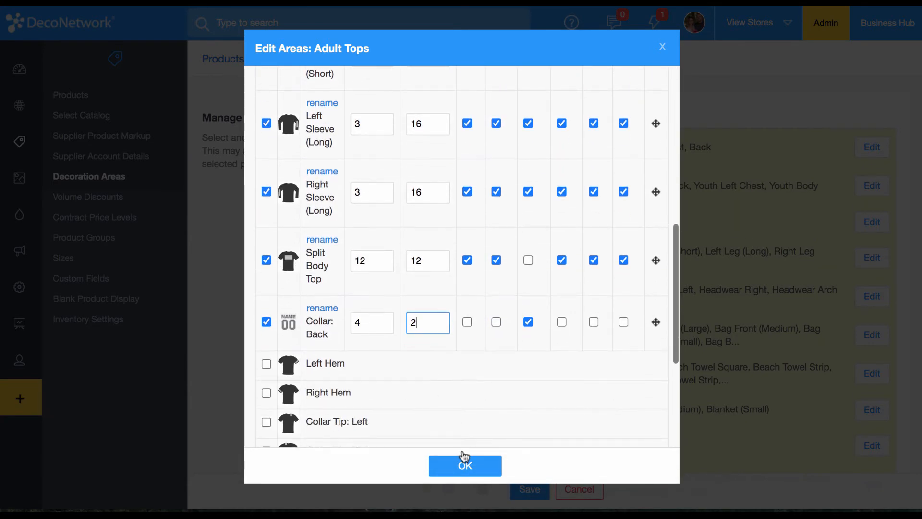
{"action": "left_click", "coordinate": [465, 466]}
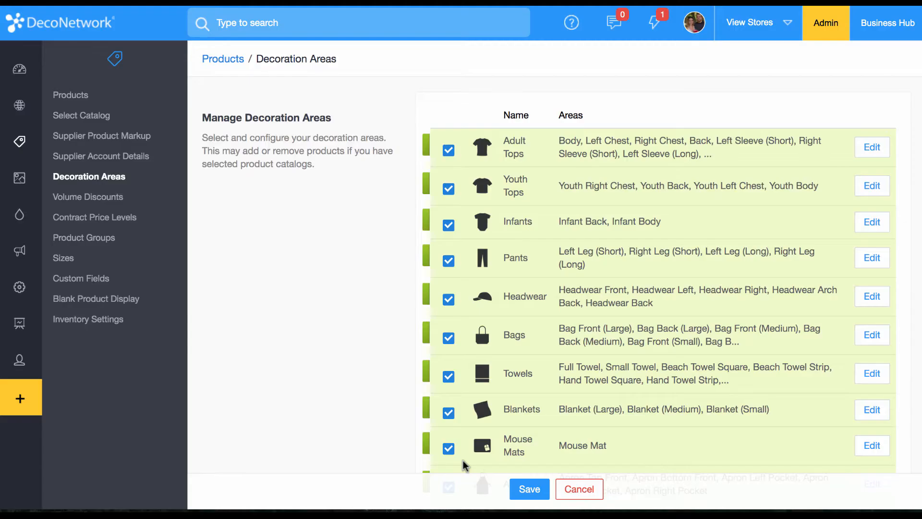
{"action": "left_click", "coordinate": [524, 484]}
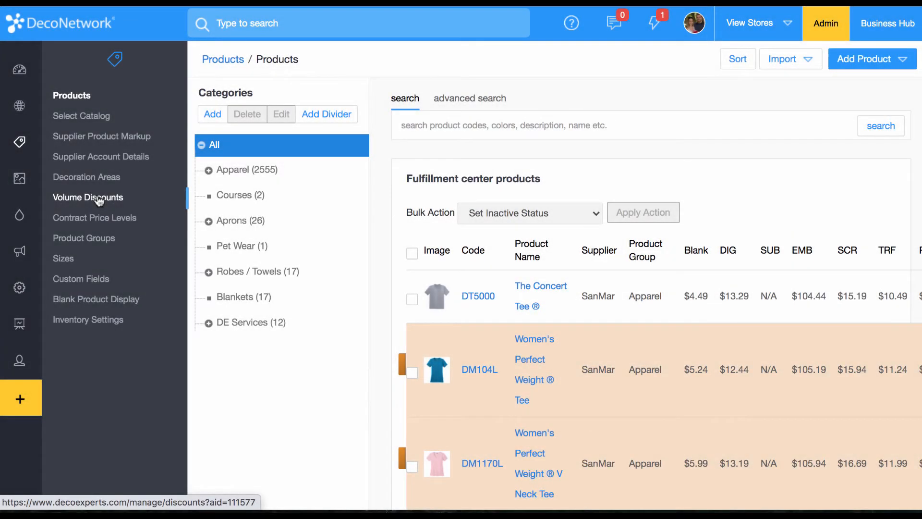
Review the volume discounts list and the form for adding a discount, and view the contract price levels.
{"action": "left_click", "coordinate": [98, 201]}
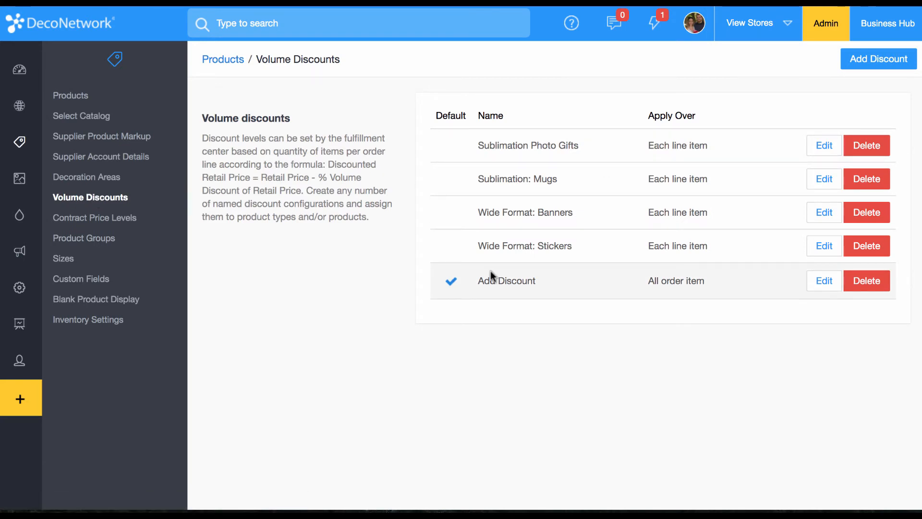
{"action": "left_click", "coordinate": [889, 58]}
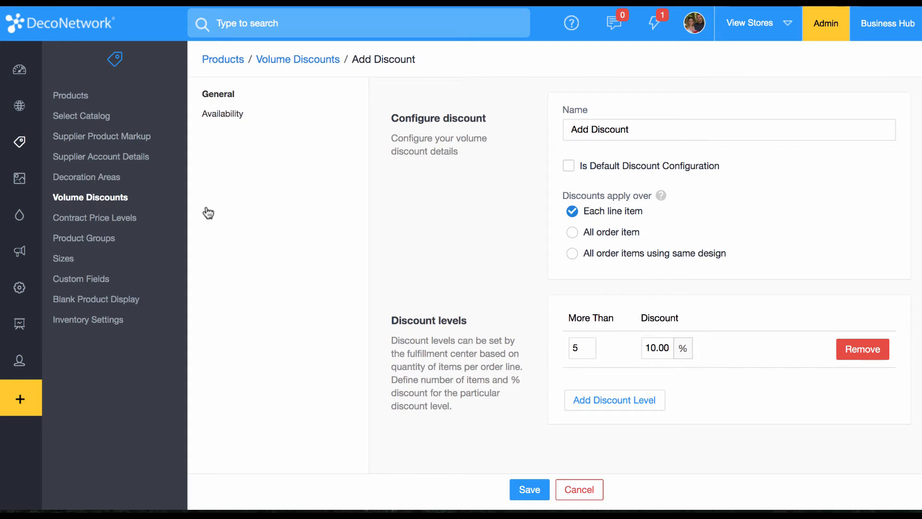
{"action": "left_click", "coordinate": [135, 217]}
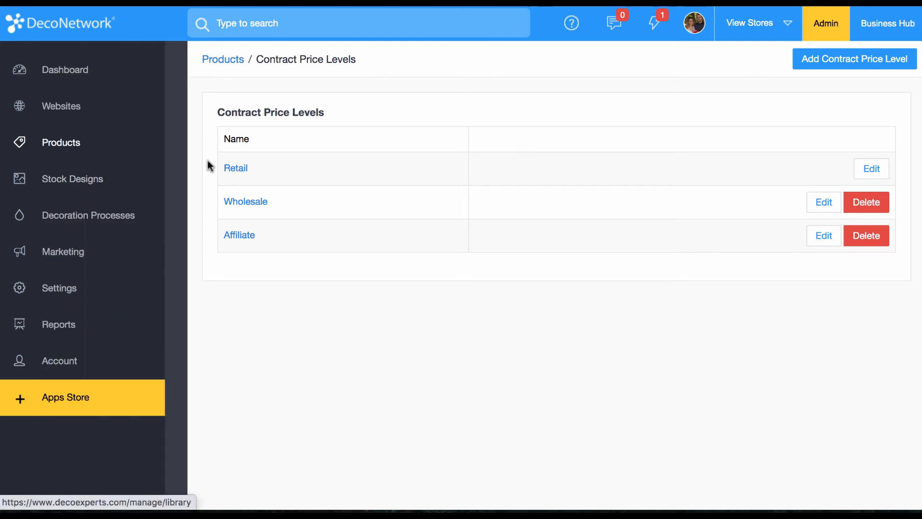
{"action": "mouse_move", "coordinate": [4, 212]}
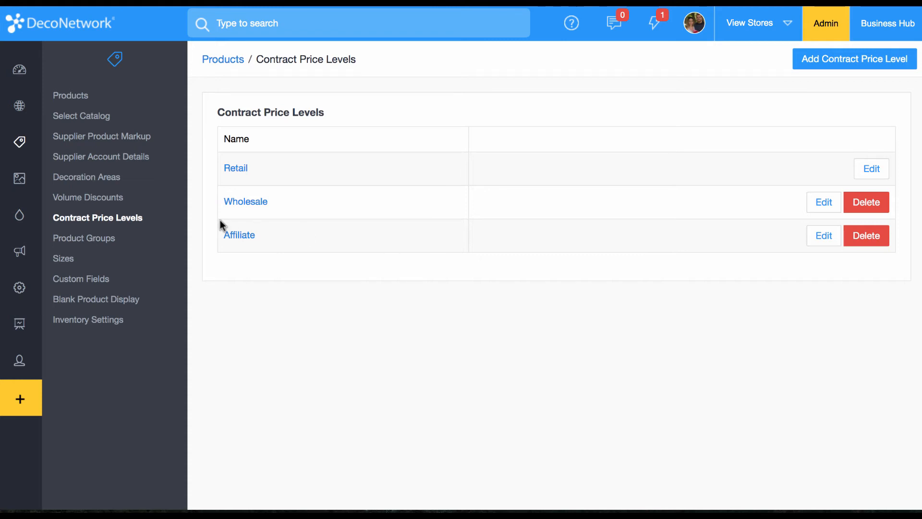
Edit the Apparel product group's decoration processes, turning off system decoration prices for Sublimation and Digital Printing.
{"action": "left_click", "coordinate": [127, 240]}
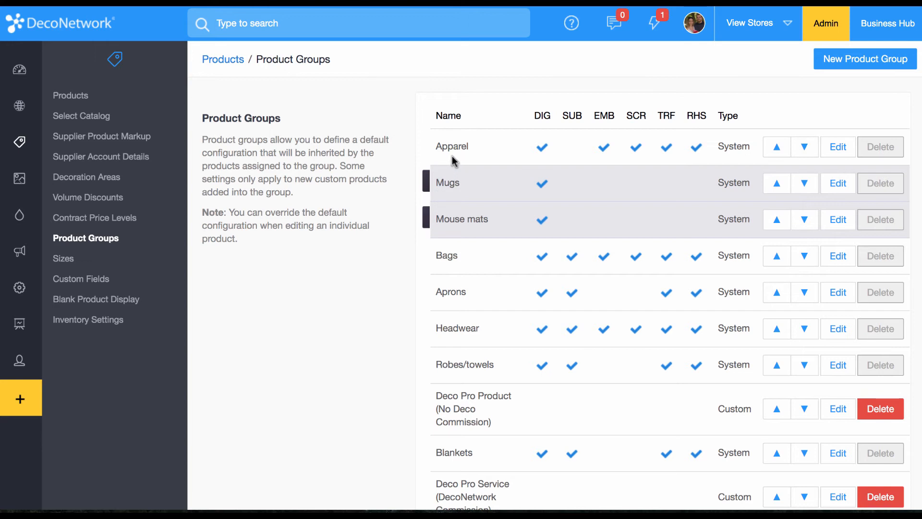
{"action": "left_click", "coordinate": [849, 157]}
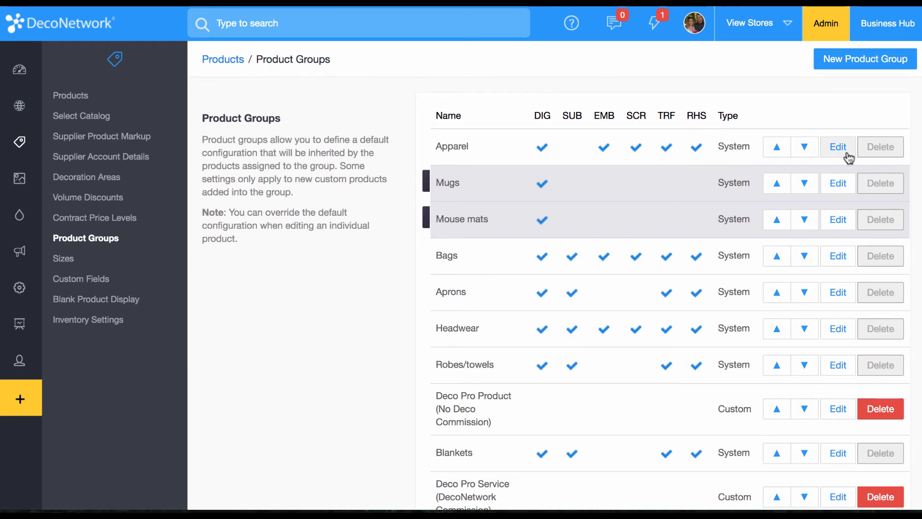
{"action": "left_click", "coordinate": [250, 114]}
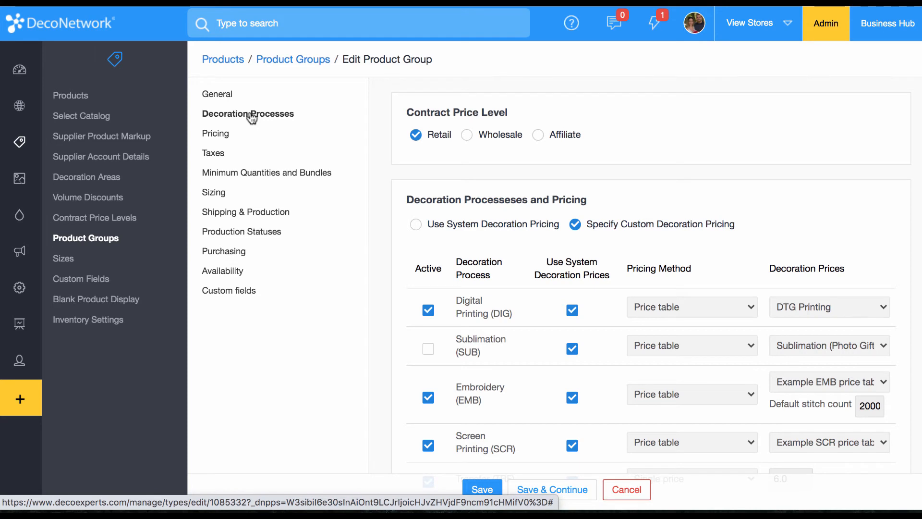
{"action": "scroll", "coordinate": [553, 318], "scroll_direction": "down", "scroll_amount": 2}
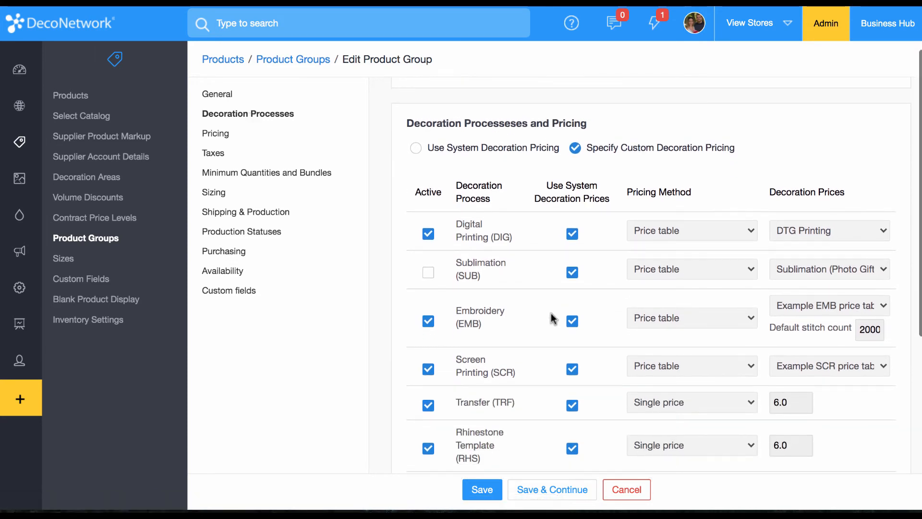
{"action": "left_click", "coordinate": [572, 272]}
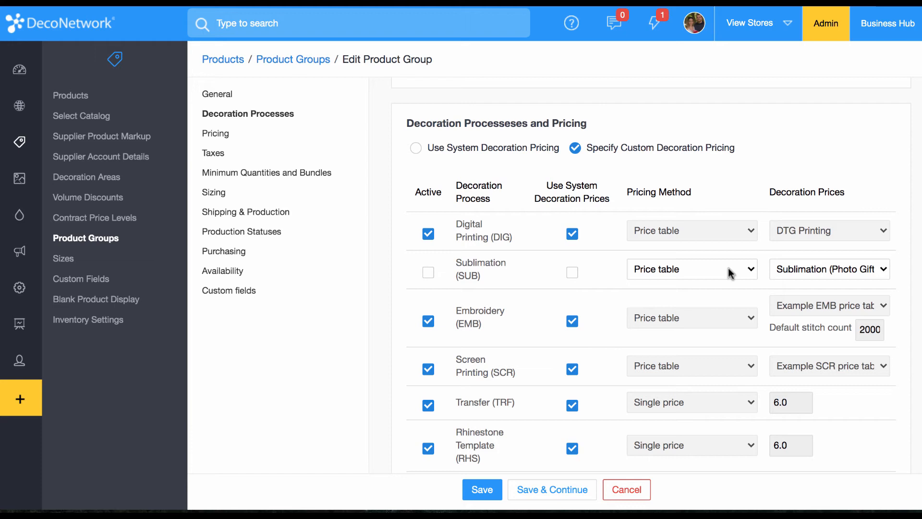
{"action": "left_click", "coordinate": [573, 236]}
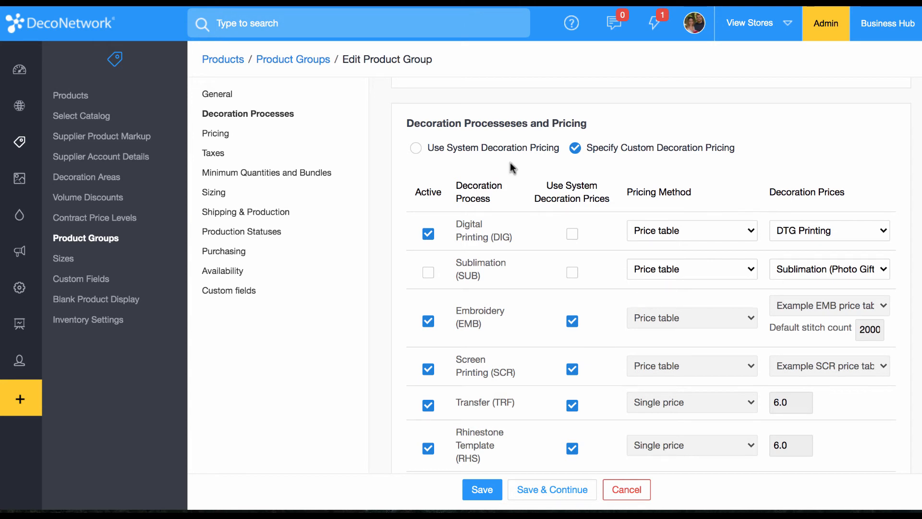
Review the Apparel group's pricing and custom field settings, and open the general custom fields list for products.
{"action": "left_click", "coordinate": [216, 135]}
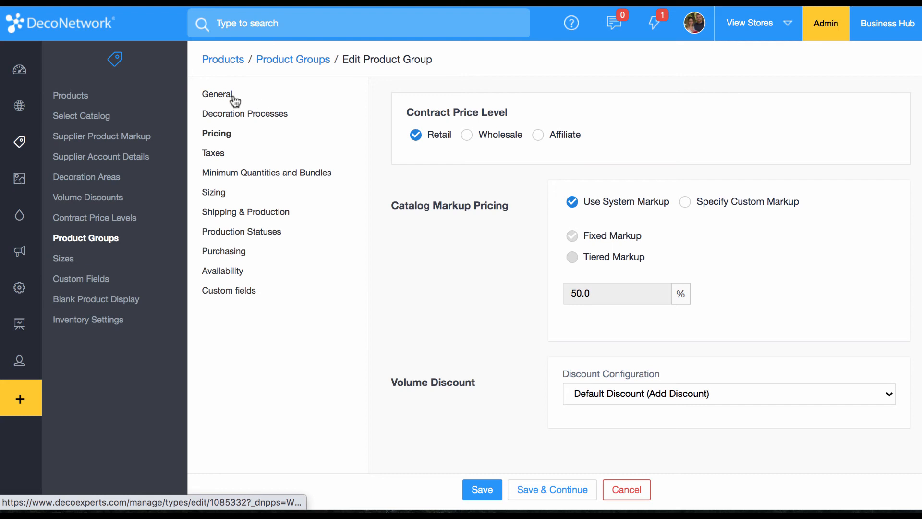
{"action": "left_click", "coordinate": [236, 289]}
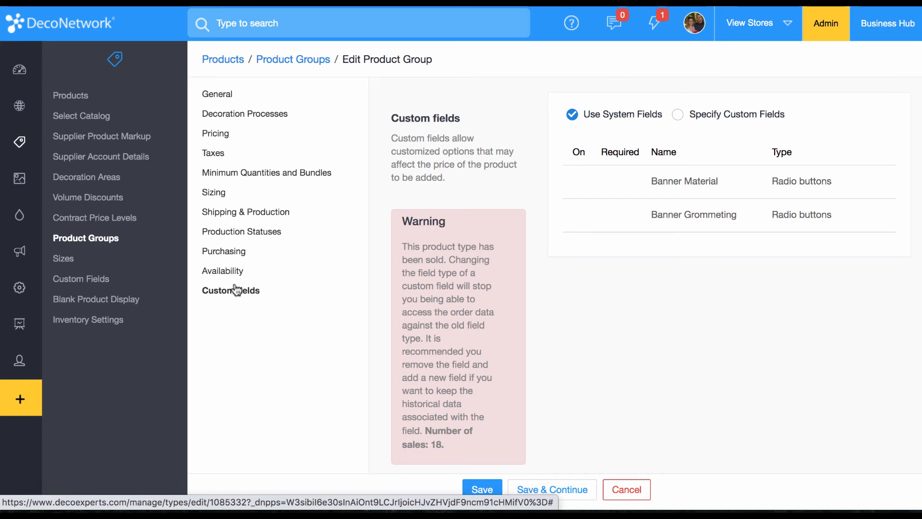
{"action": "left_click", "coordinate": [89, 281]}
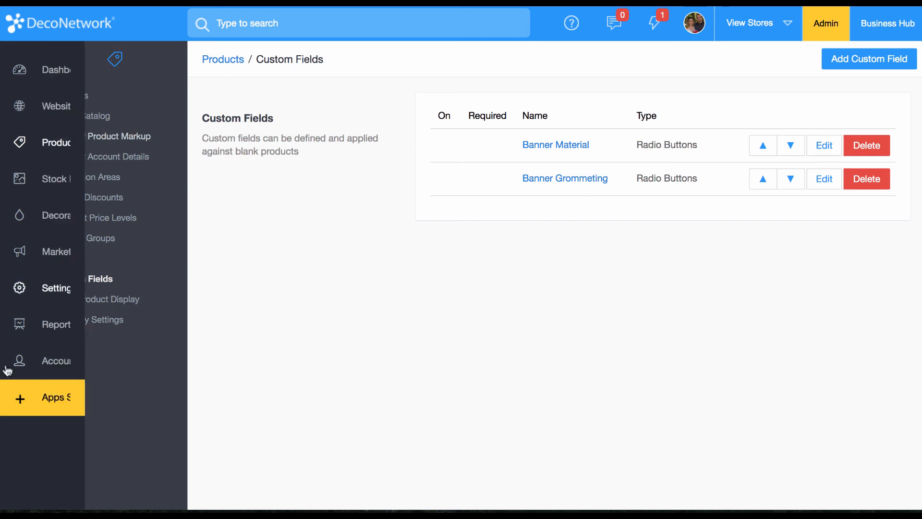
Examine the blank product display settings and keep Multiple sizes display on Show all available sizes.
{"action": "left_click", "coordinate": [130, 301]}
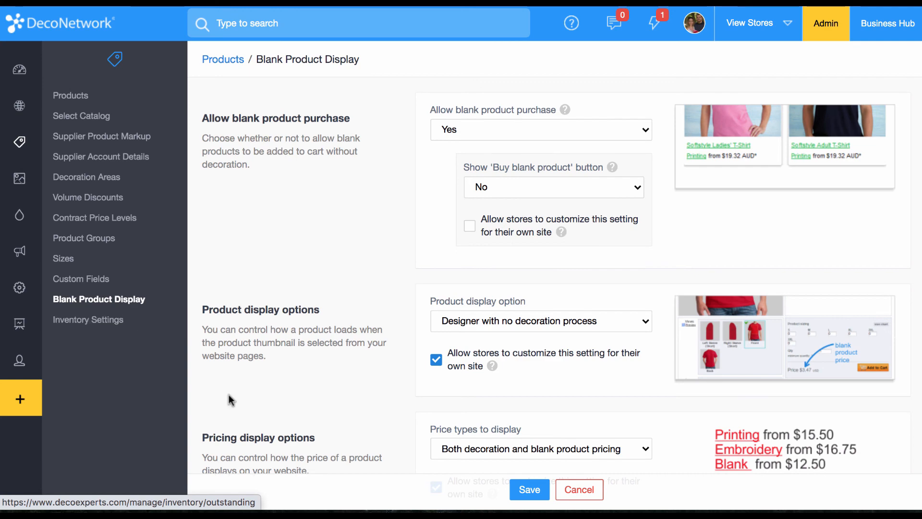
{"action": "scroll", "coordinate": [238, 397], "scroll_direction": "down", "scroll_amount": 4}
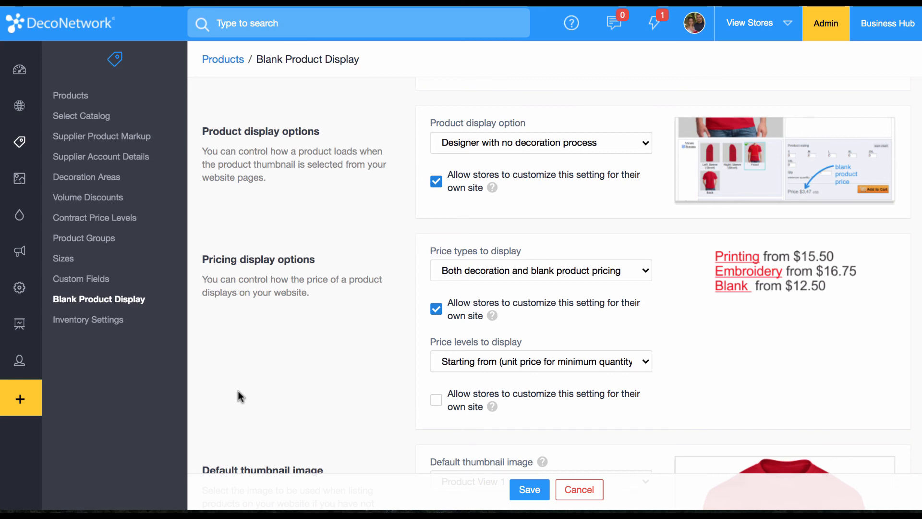
{"action": "scroll", "coordinate": [238, 392], "scroll_direction": "down", "scroll_amount": 1}
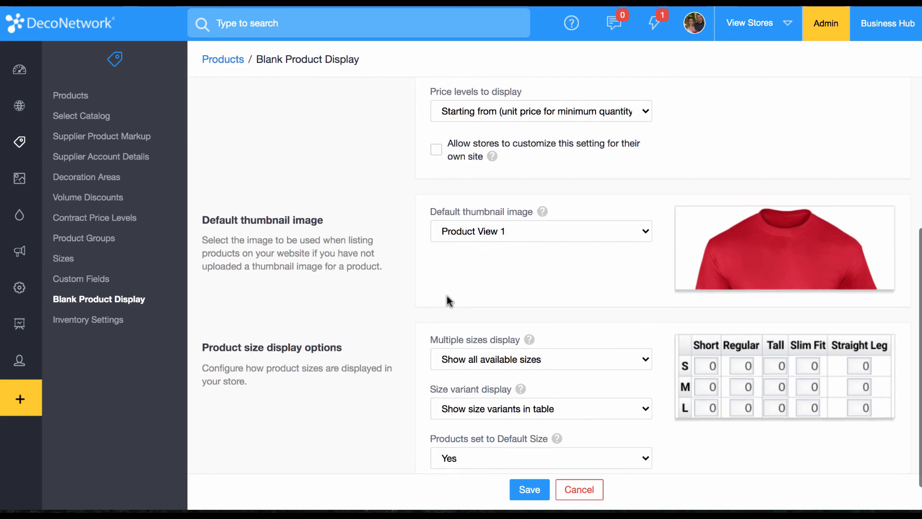
{"action": "scroll", "coordinate": [449, 297], "scroll_direction": "down", "scroll_amount": 1}
{"action": "left_click", "coordinate": [500, 318]}
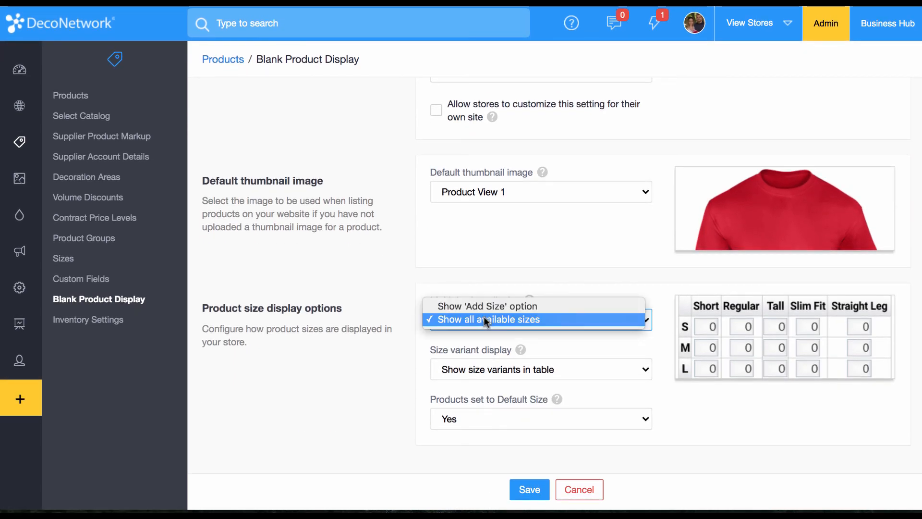
{"action": "left_click", "coordinate": [526, 321]}
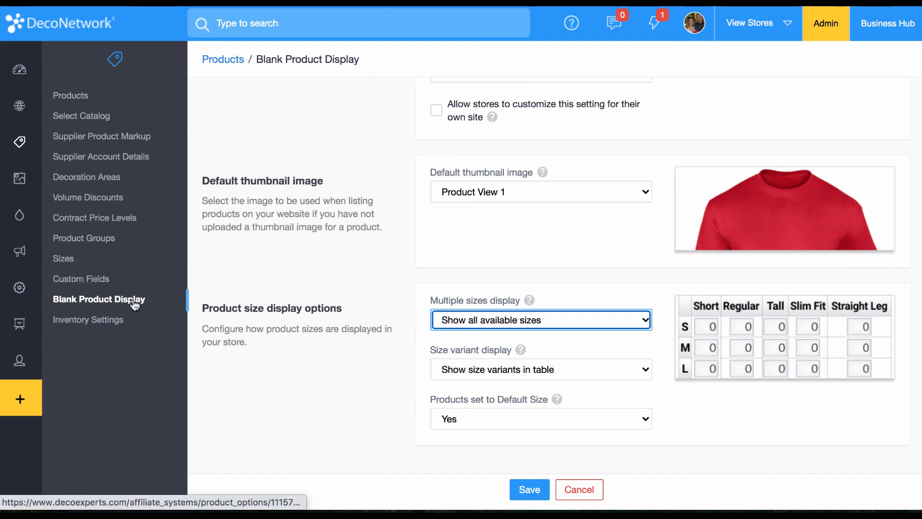
Check the out of stock behaviour options in the inventory settings, and go back to the products list.
{"action": "left_click", "coordinate": [124, 322]}
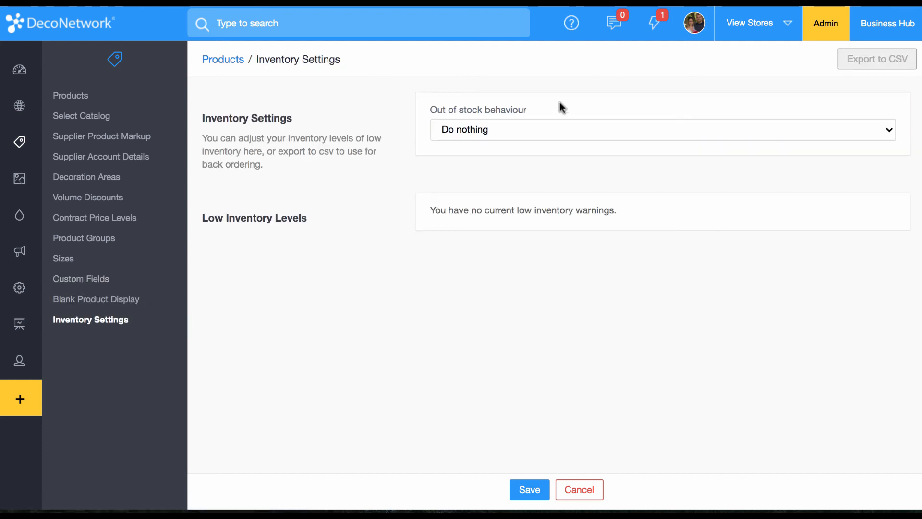
{"action": "left_click", "coordinate": [547, 134]}
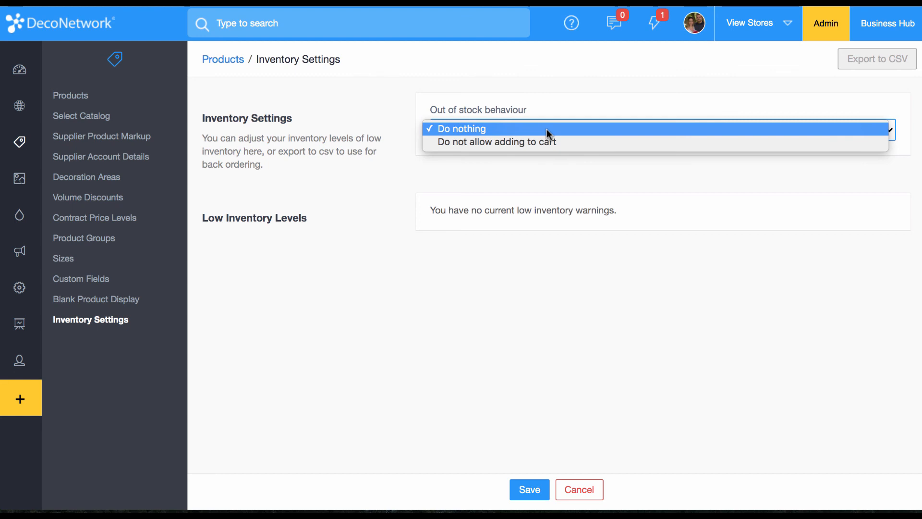
{"action": "left_click", "coordinate": [909, 88]}
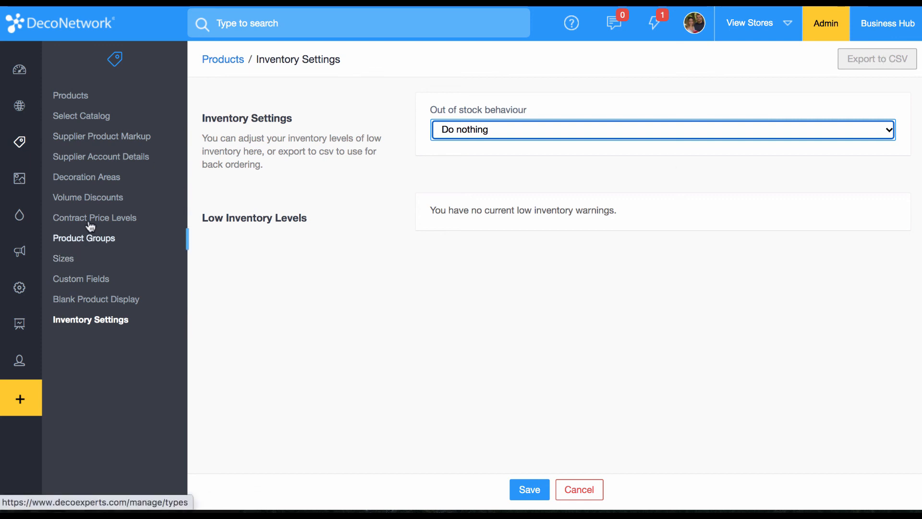
{"action": "left_click", "coordinate": [75, 103]}
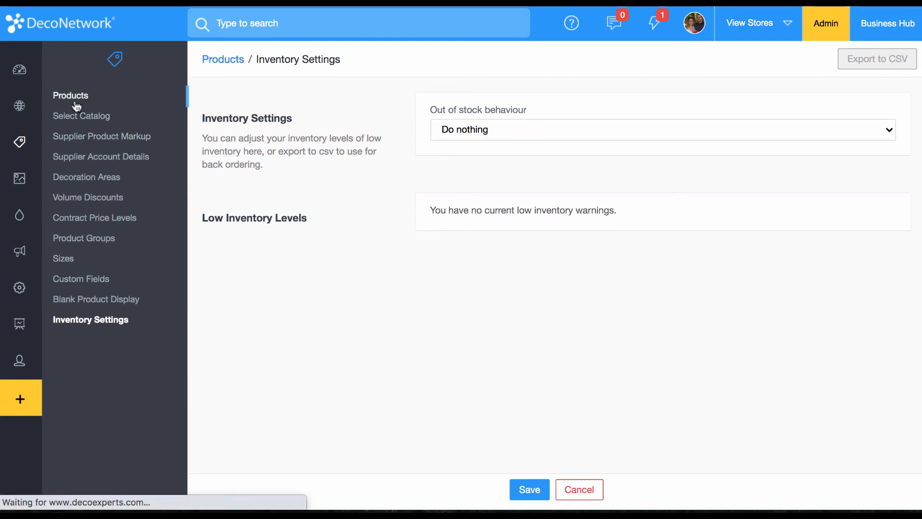